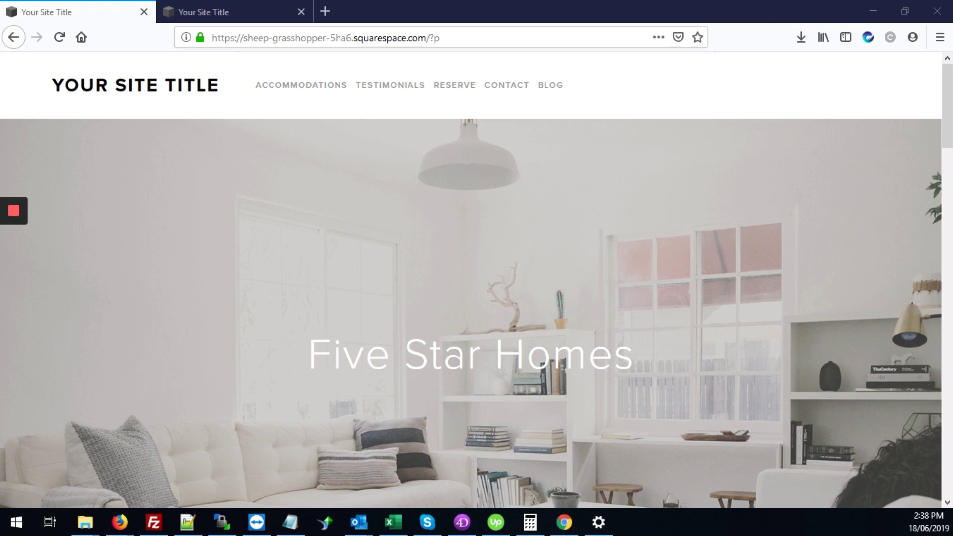
# Step: Scroll the first site's homepage down to the embedded 'My Calendar' June 2019 month view
pyautogui.click(855, 78)
pyautogui.scroll(-15, 774, 193)
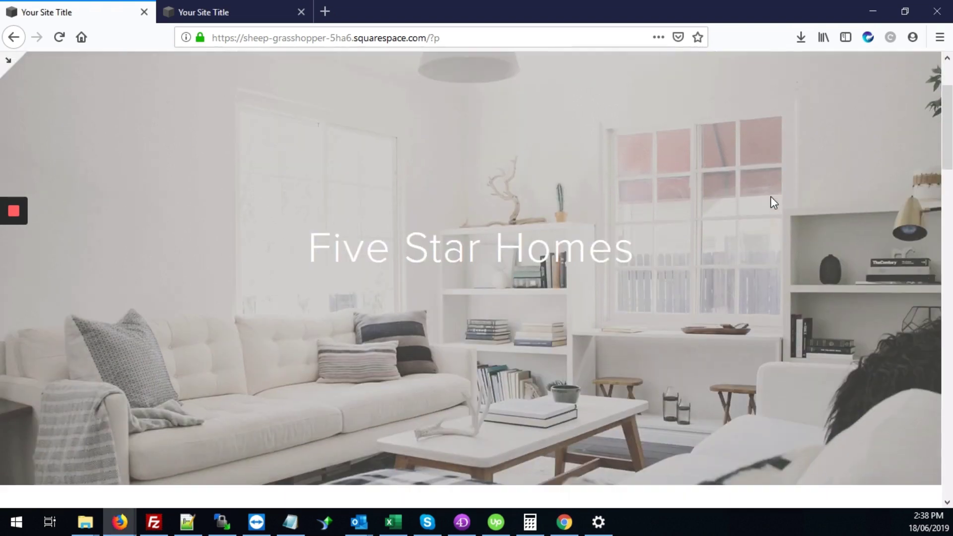
pyautogui.scroll(-10, 743, 251)
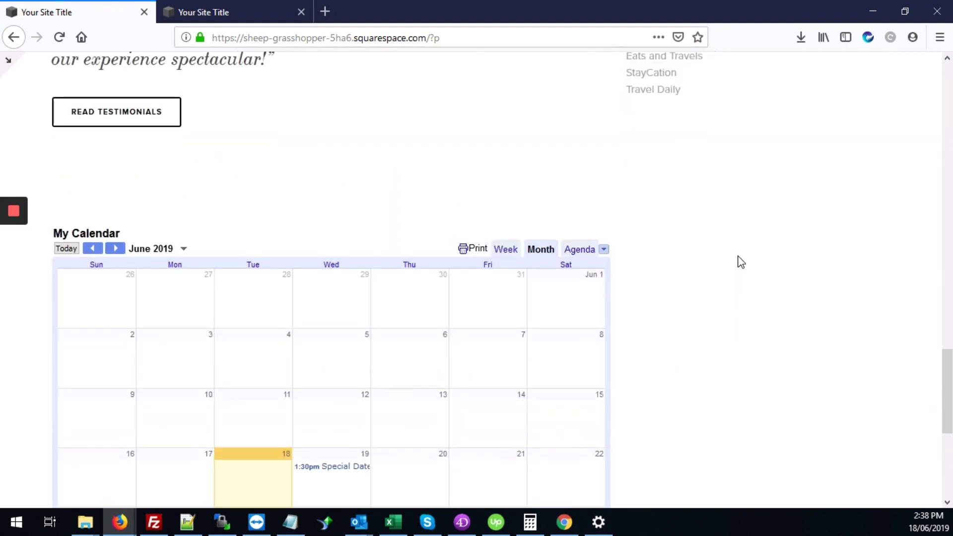
pyautogui.scroll(3, 741, 263)
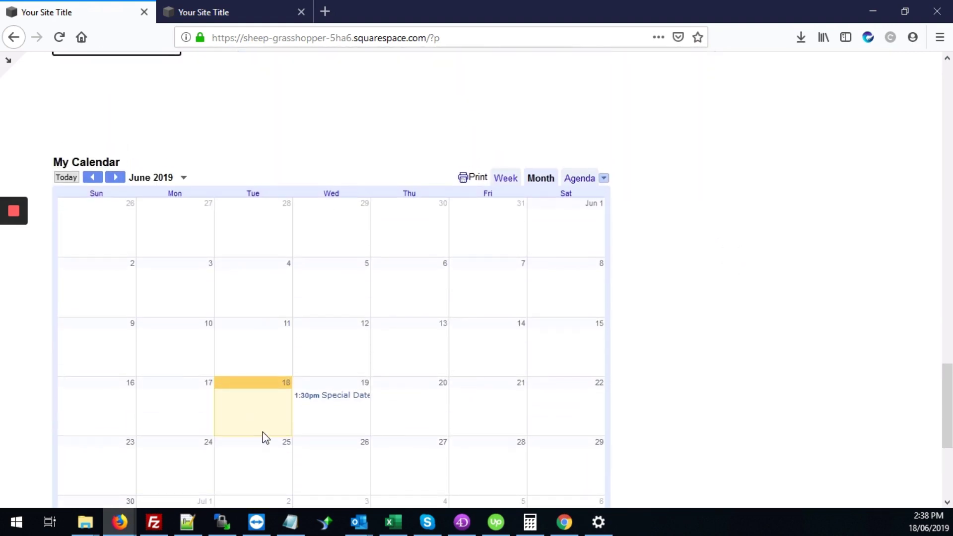
pyautogui.scroll(-2, 457, 372)
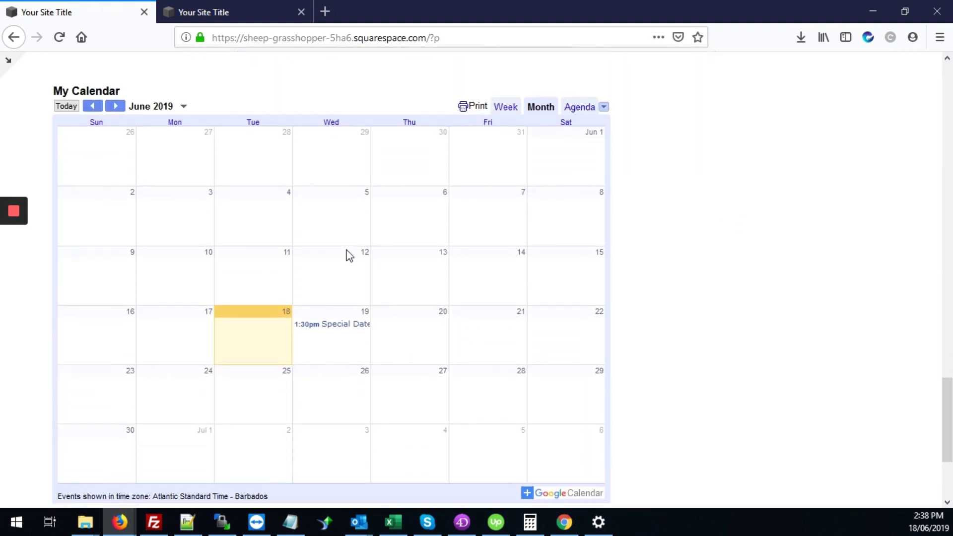
# Step: Switch to the second site's tab and scroll to the bottom, ending at the testimonial and Featured In list
pyautogui.click(263, 15)
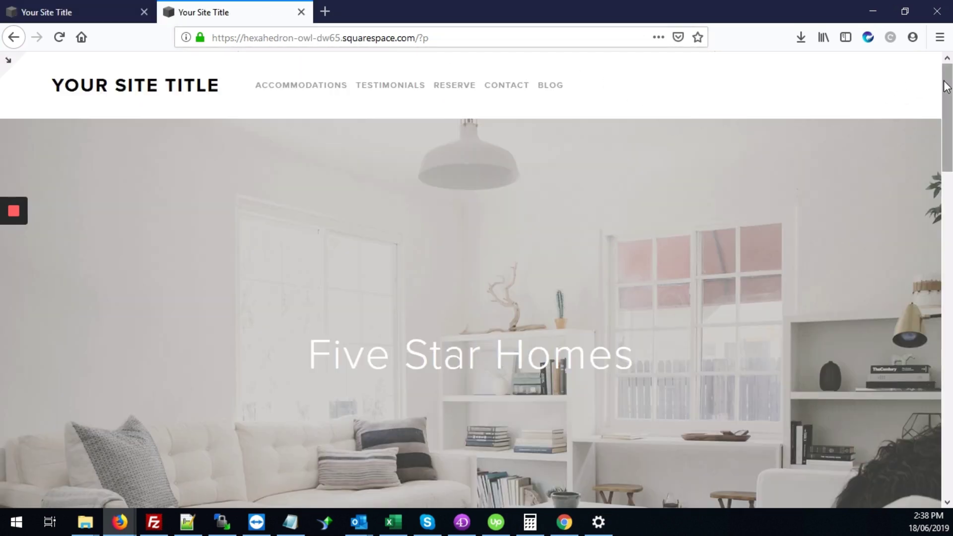
pyautogui.scroll(-1, 942, 130)
pyautogui.moveTo(941, 130); pyautogui.dragTo(948, 422)
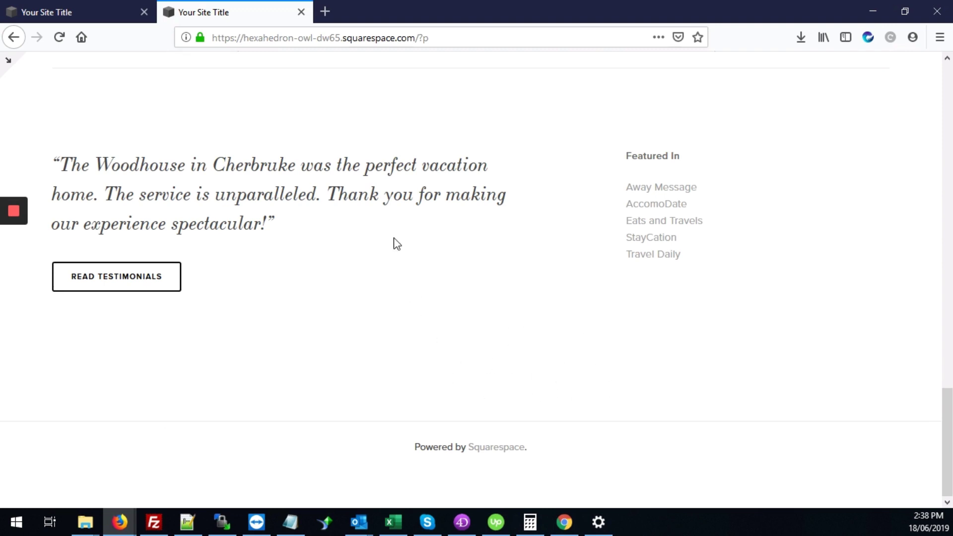
# Step: Load calendar.google.com in a new browser tab, showing the June 16–22, 2019 week
pyautogui.click(326, 11)
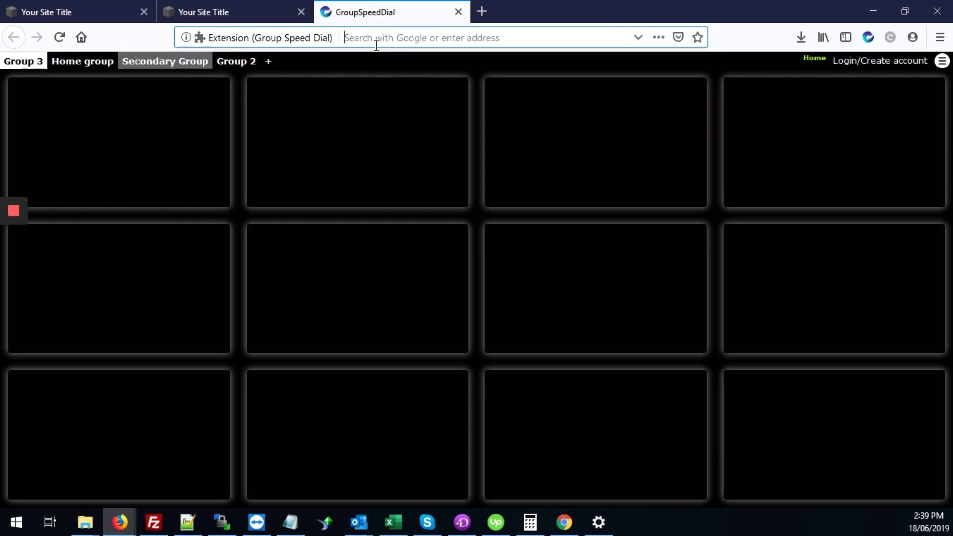
pyautogui.write('calendar.google.com/')
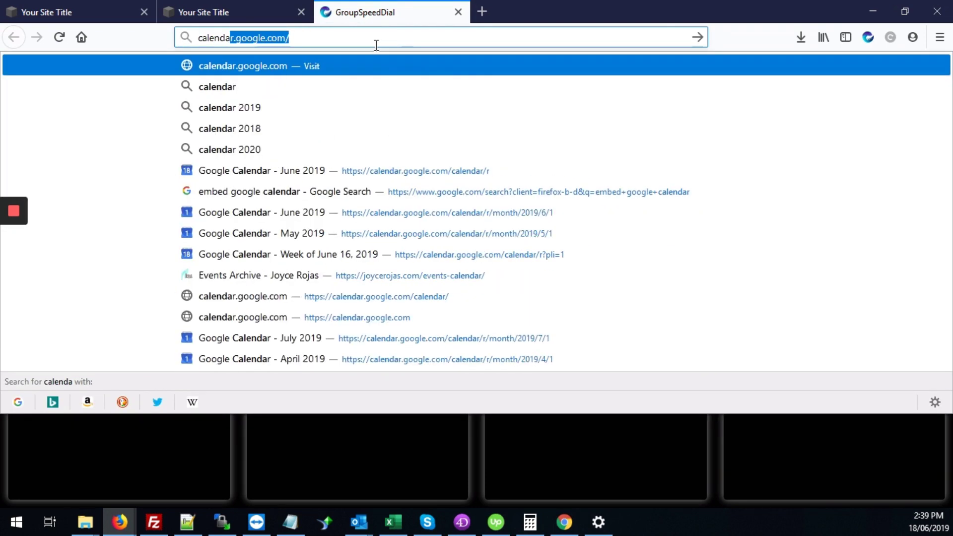
pyautogui.press('Return')
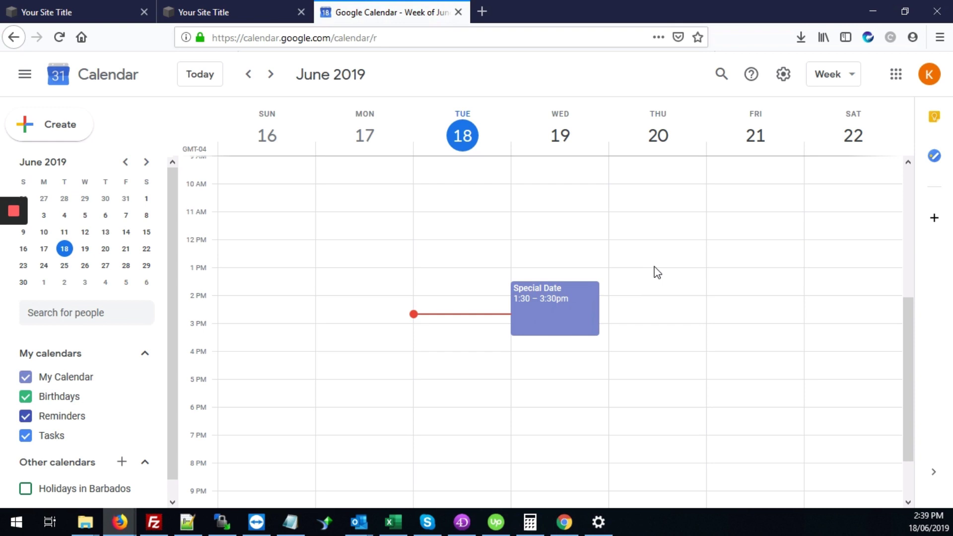
# Step: Open Google Calendar's Settings page and scroll the sidebar down to the My Calendar entry
pyautogui.click(785, 75)
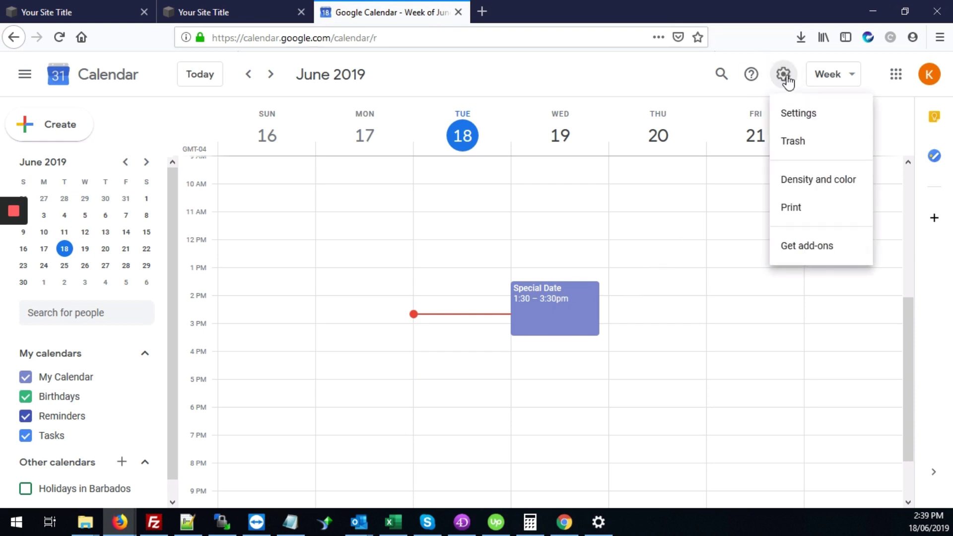
pyautogui.click(812, 119)
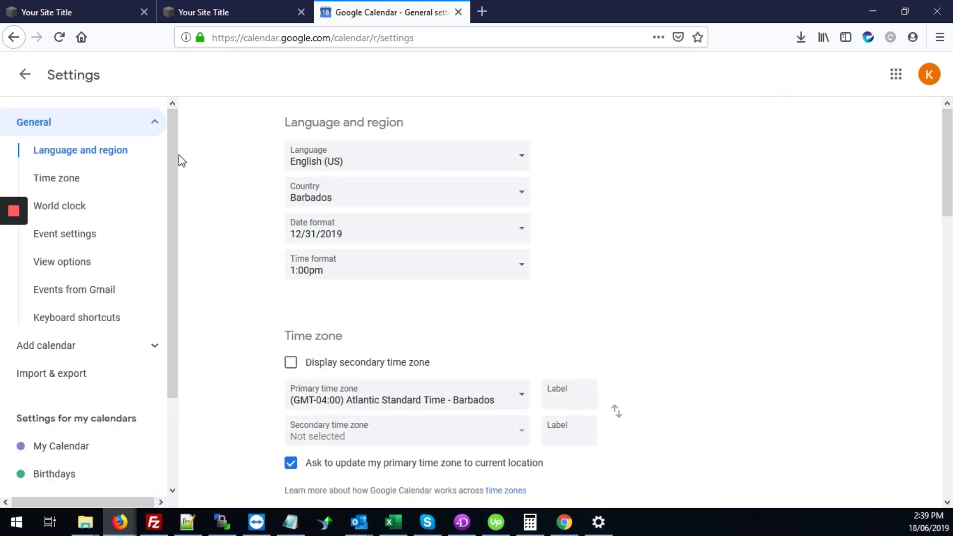
pyautogui.moveTo(177, 162); pyautogui.dragTo(186, 253)
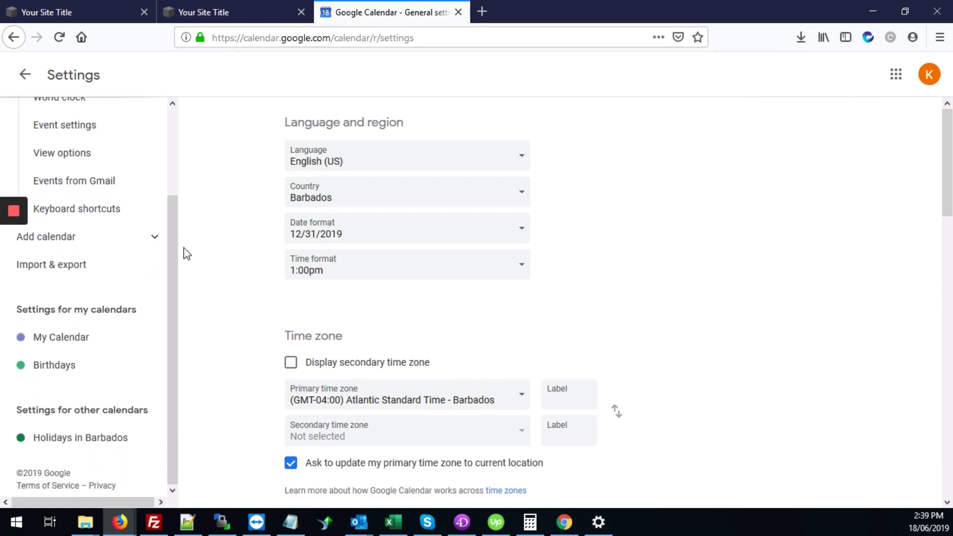
# Step: Open My Calendar's settings, scroll to Integrate calendar and select the full iframe embed code
pyautogui.click(84, 344)
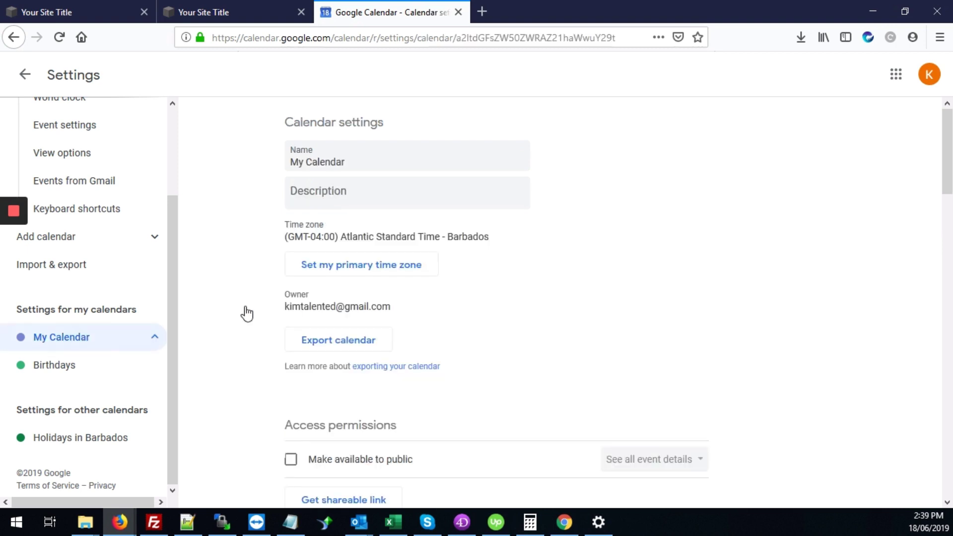
pyautogui.scroll(-8, 661, 240)
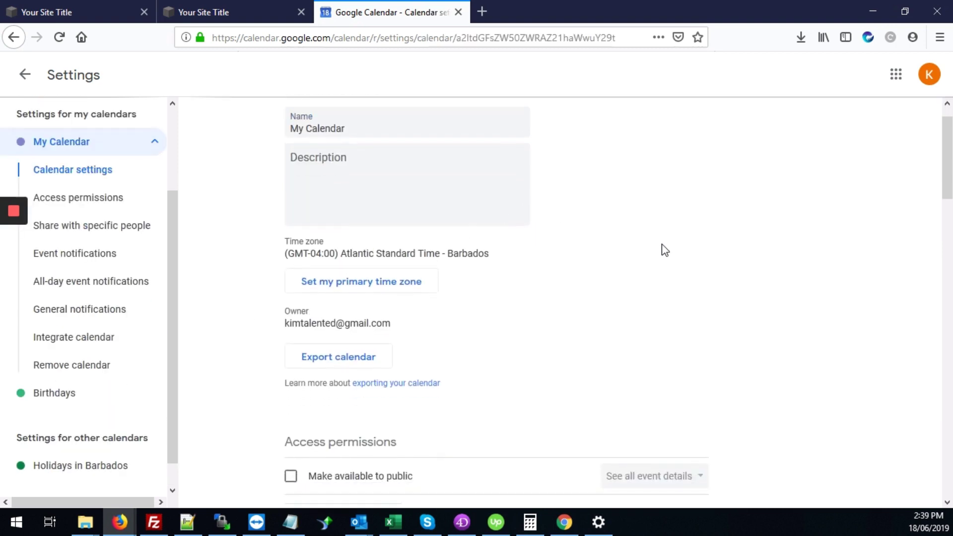
pyautogui.scroll(-10, 650, 234)
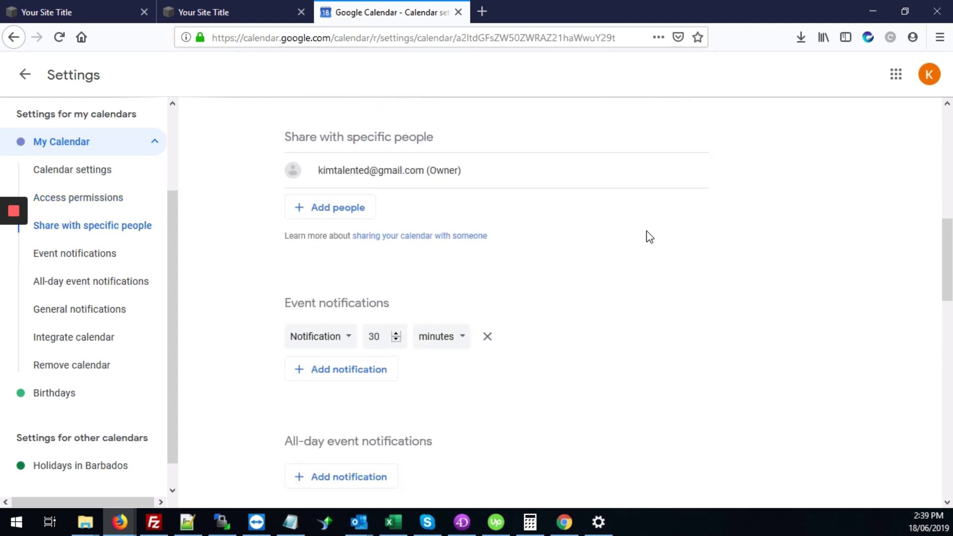
pyautogui.scroll(-2, 644, 246)
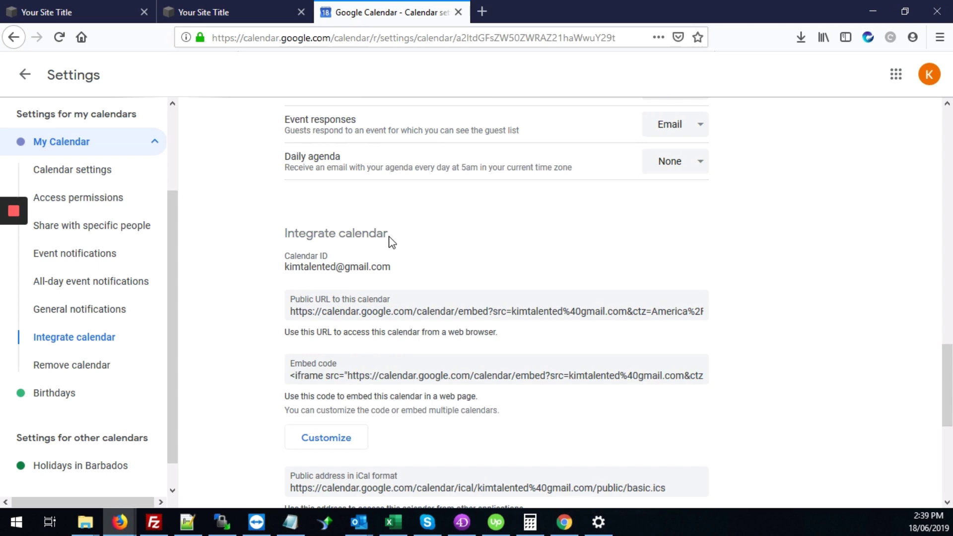
pyautogui.scroll(-3, 455, 217)
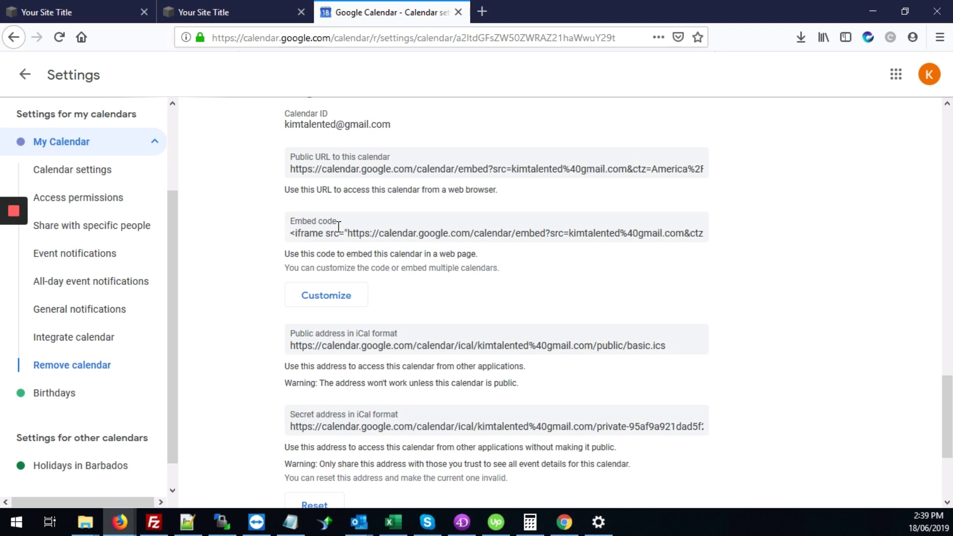
pyautogui.click(293, 234)
pyautogui.moveTo(292, 234); pyautogui.dragTo(773, 224)
pyautogui.hotkey('ctrl', 'c')
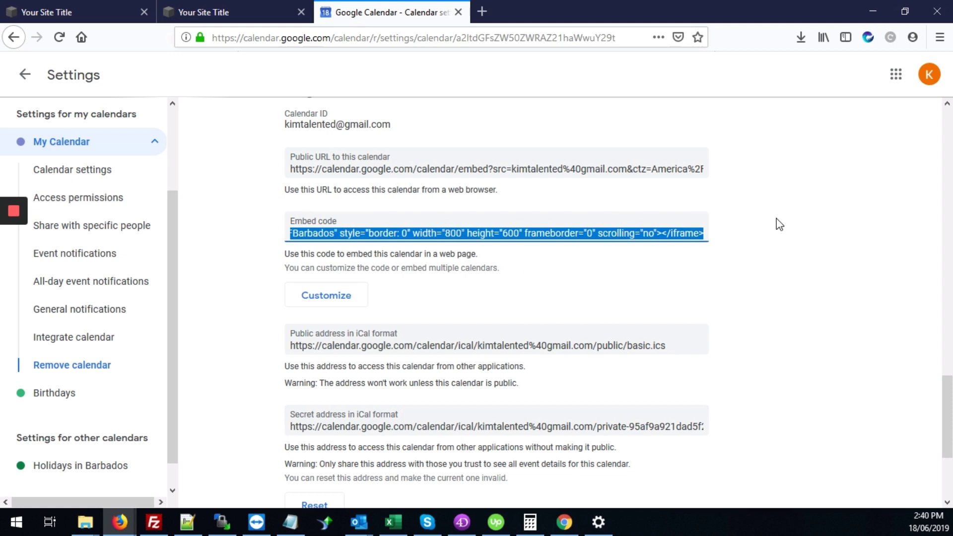
# Step: Return to the 'Five Star Homes' site, open it in the editor and start editing Page Content
pyautogui.click(204, 13)
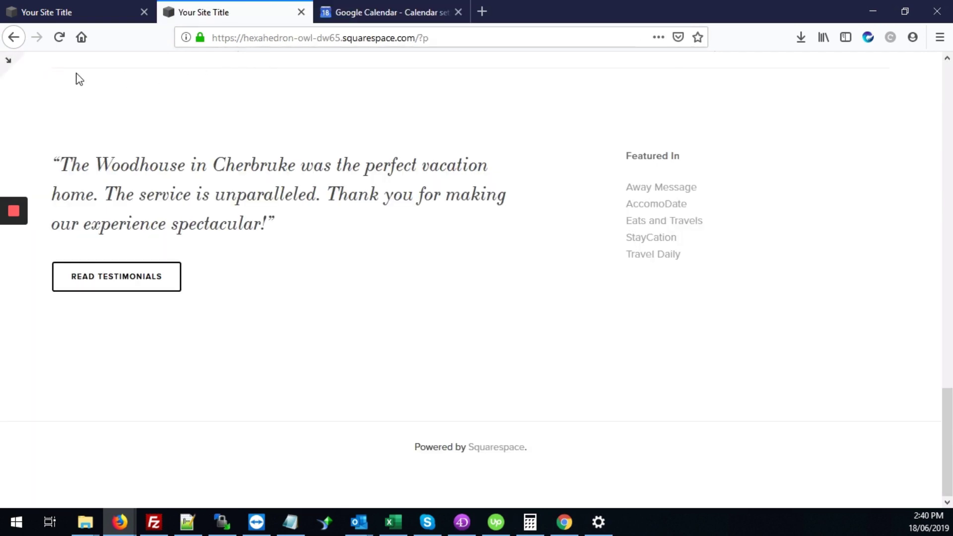
pyautogui.click(11, 62)
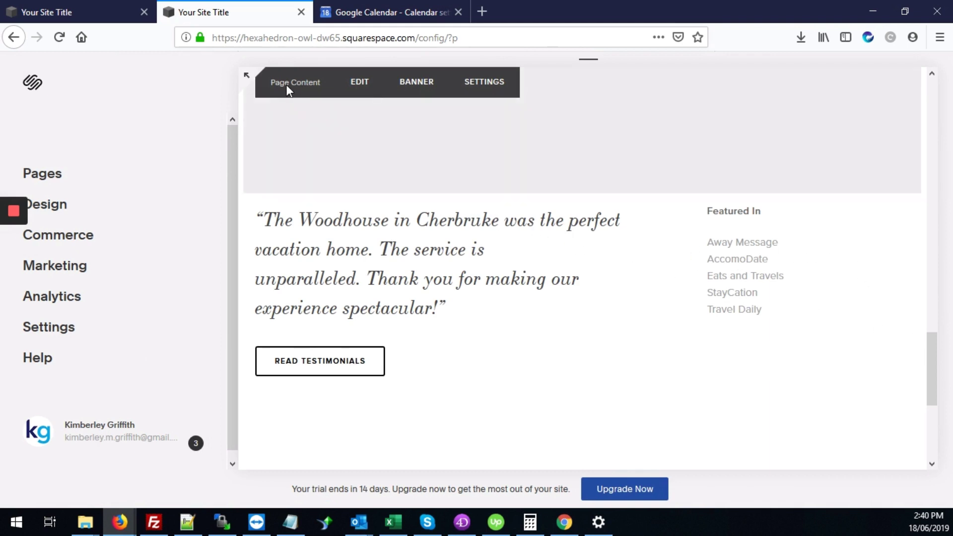
pyautogui.click(371, 99)
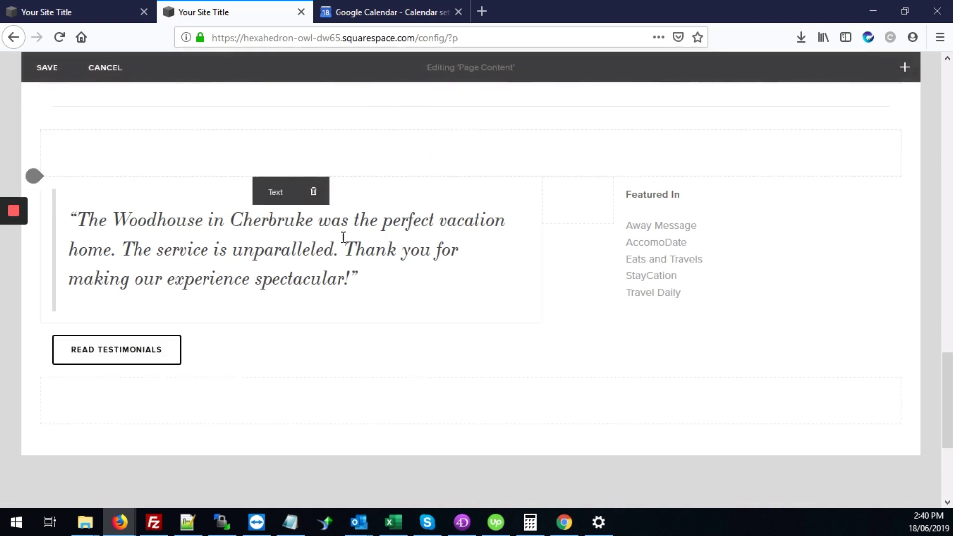
# Step: Insert a Code block and replace its Hello World sample with the pasted Google Calendar iframe code
pyautogui.click(902, 74)
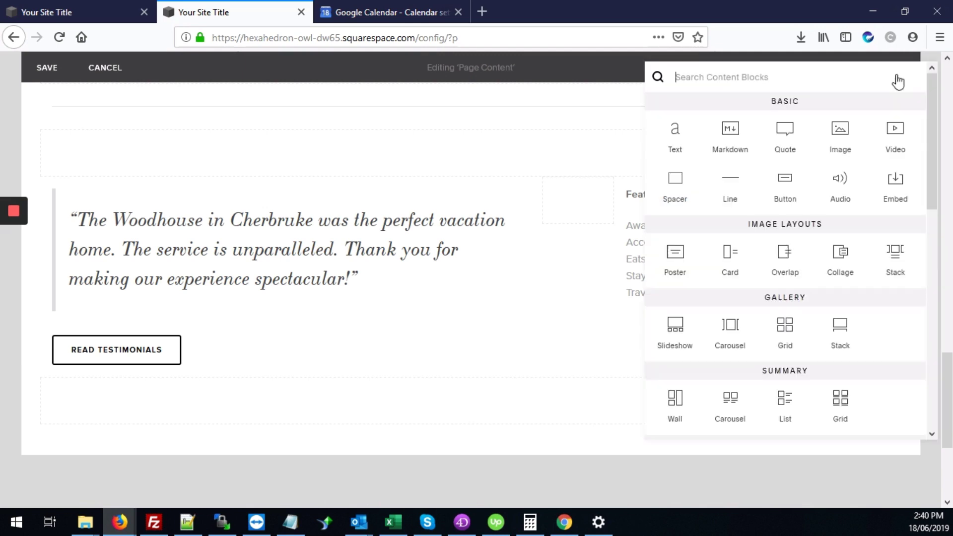
pyautogui.write('code')
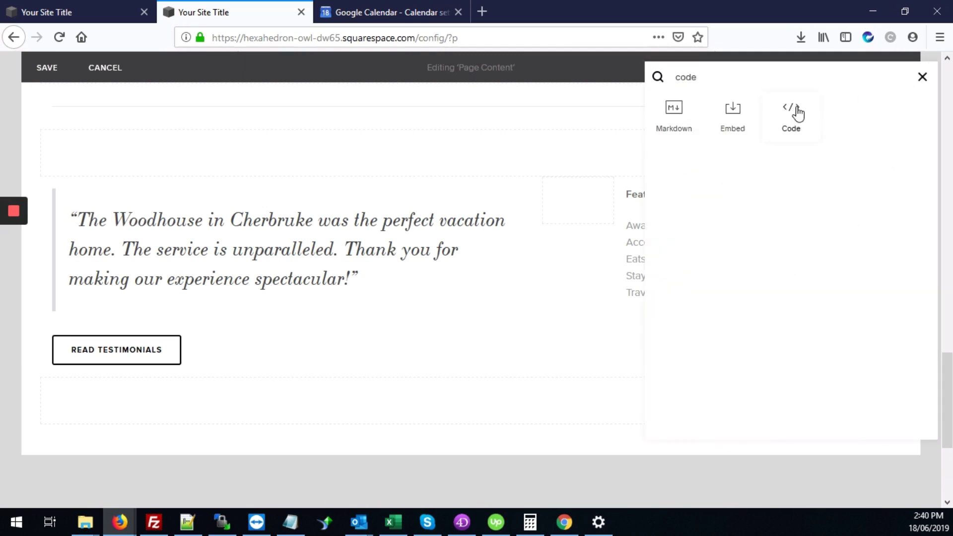
pyautogui.click(794, 112)
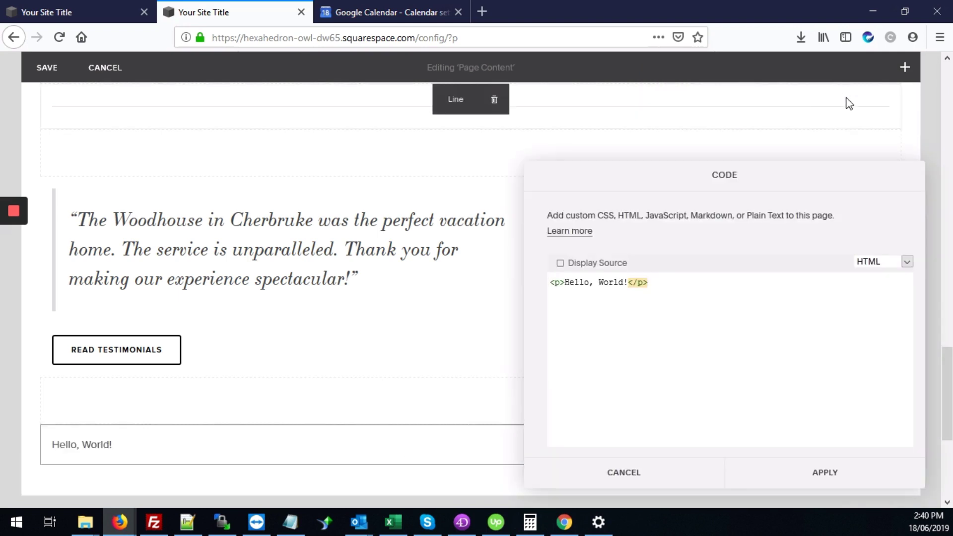
pyautogui.click(702, 287)
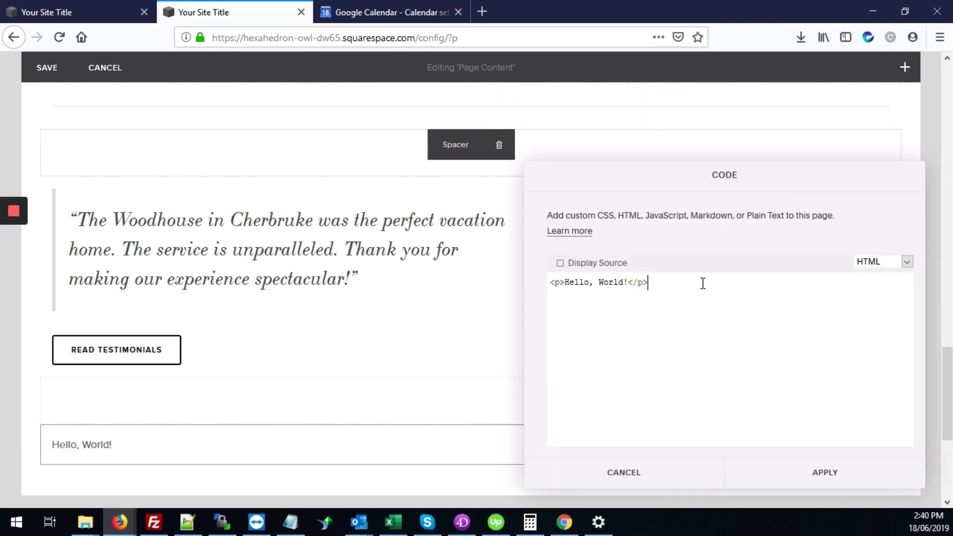
pyautogui.hotkey('ctrl', 'a')
pyautogui.press('BackSpace')
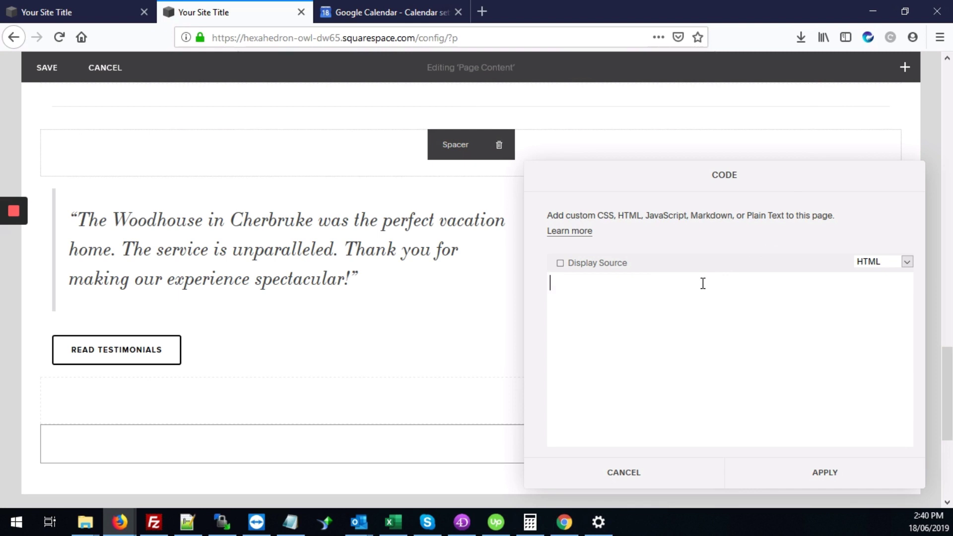
pyautogui.hotkey('ctrl', 'v')
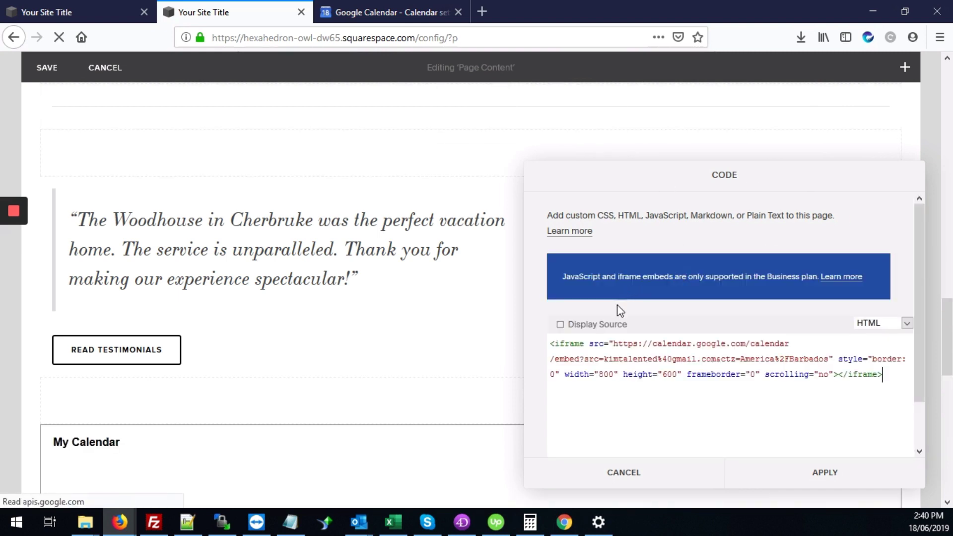
# Step: Apply the embed code, save the page and preview the live site scrolled down to the calendar
pyautogui.click(882, 473)
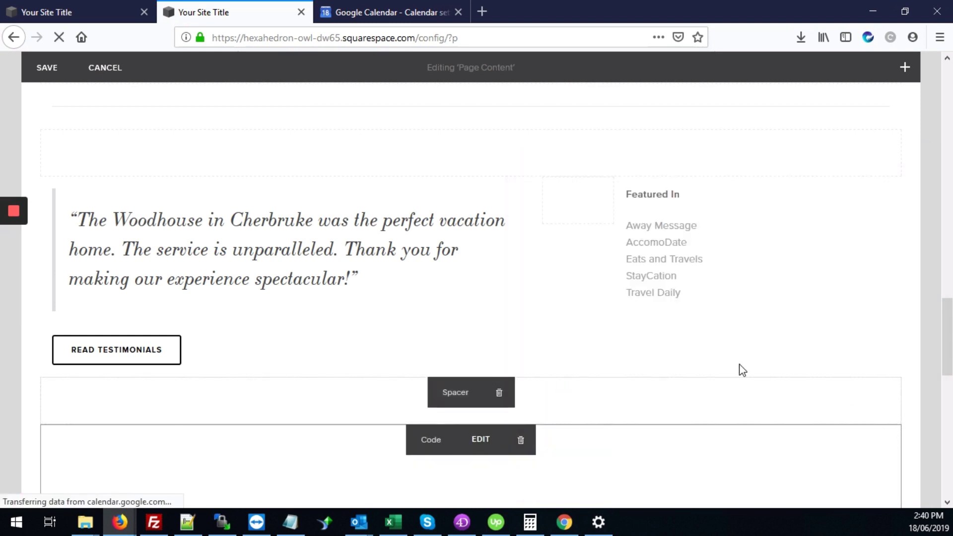
pyautogui.click(48, 74)
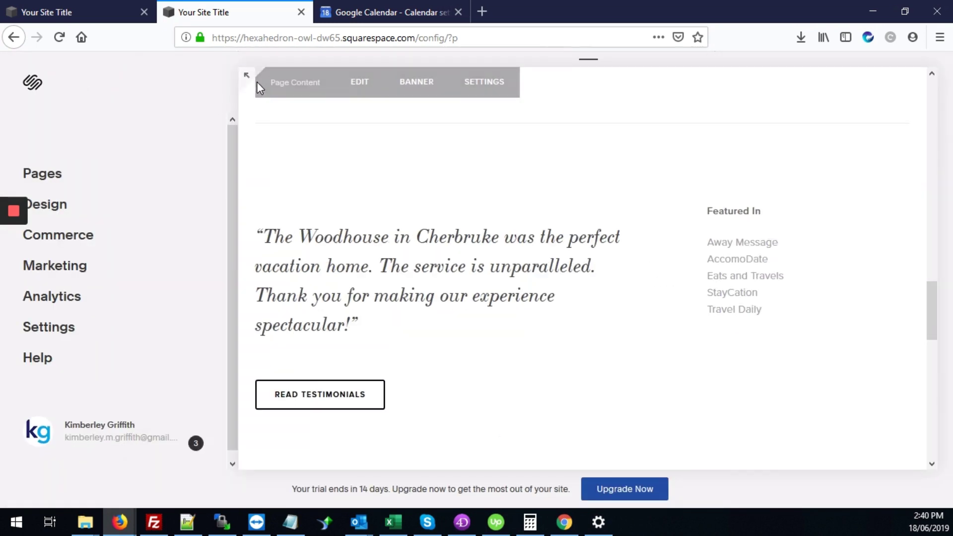
pyautogui.click(249, 77)
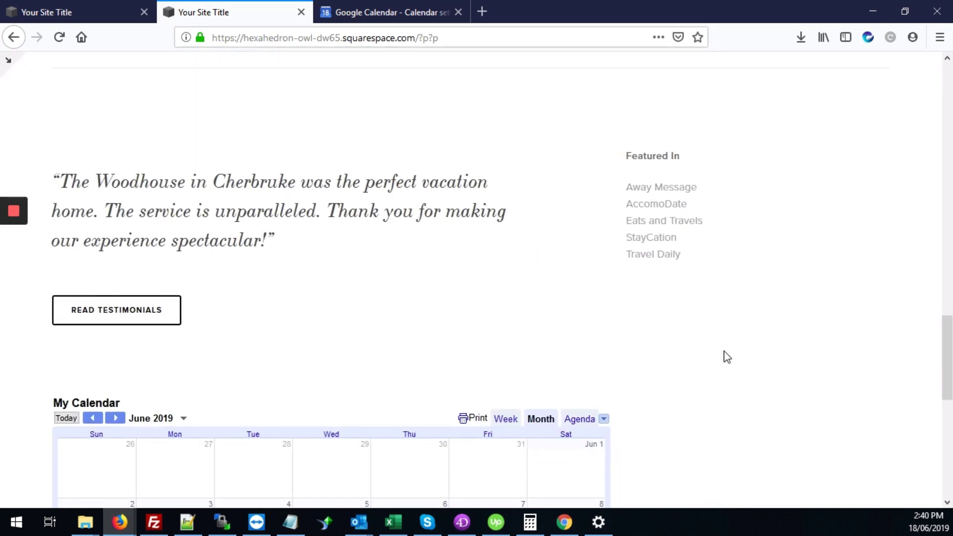
pyautogui.scroll(-3, 728, 353)
pyautogui.scroll(-4, 728, 354)
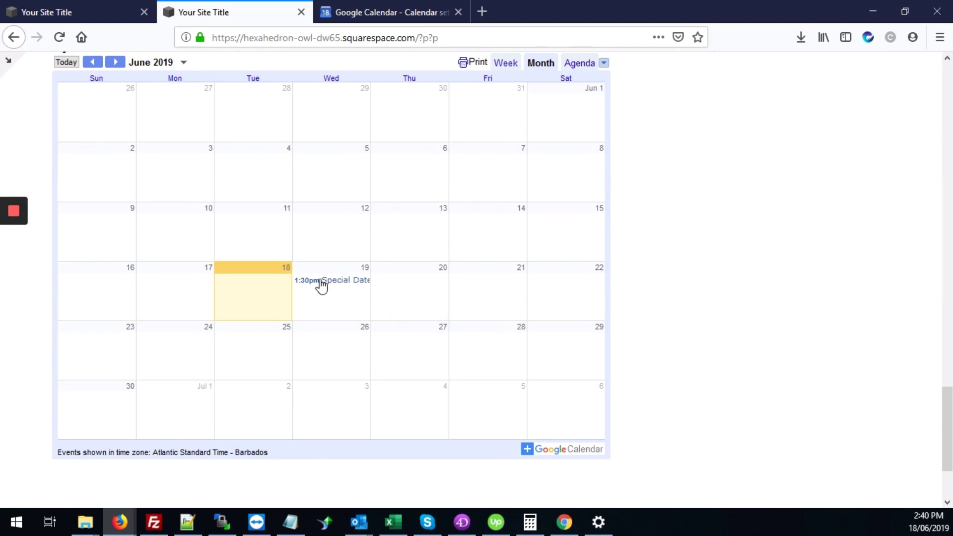
# Step: Leave the Google Calendar settings page, then return to the site's embedded June 2019 calendar
pyautogui.click(385, 7)
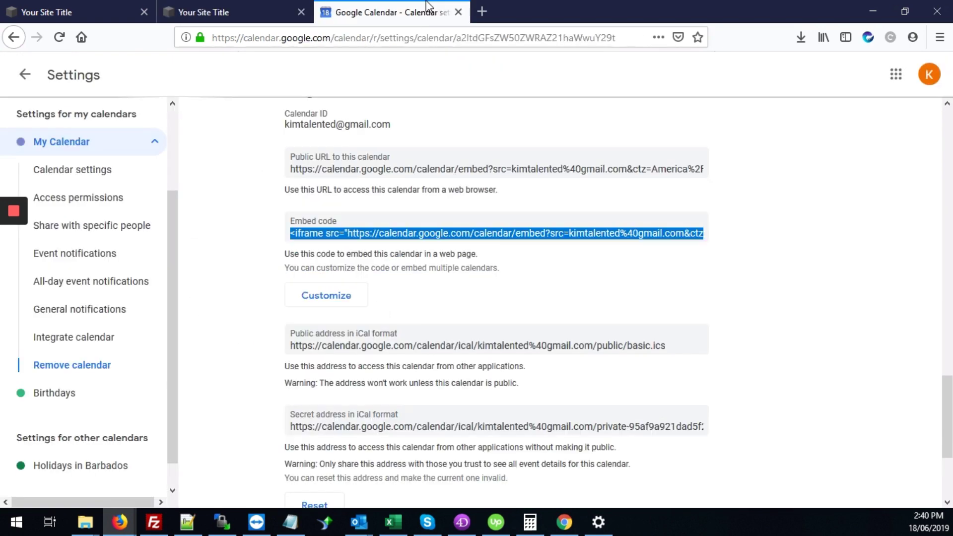
pyautogui.click(25, 75)
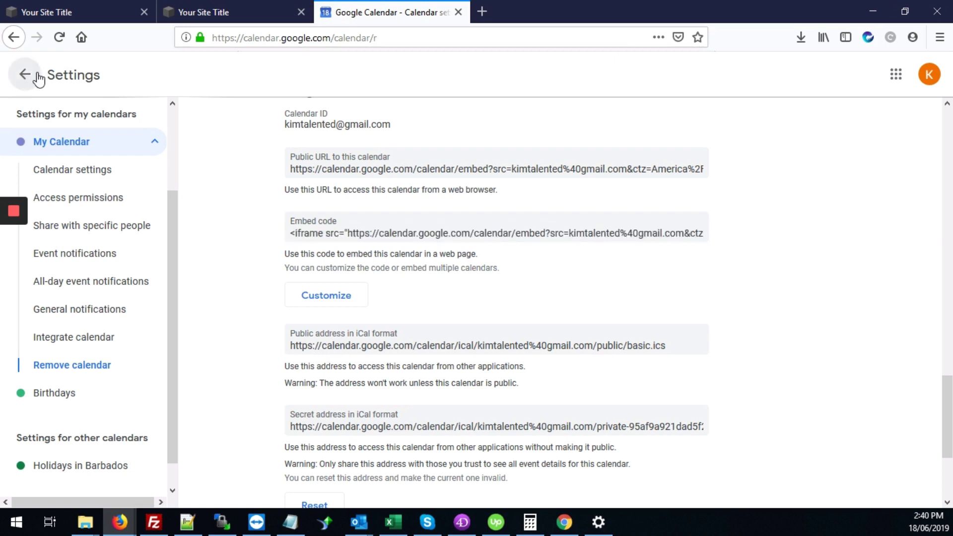
pyautogui.click(248, 8)
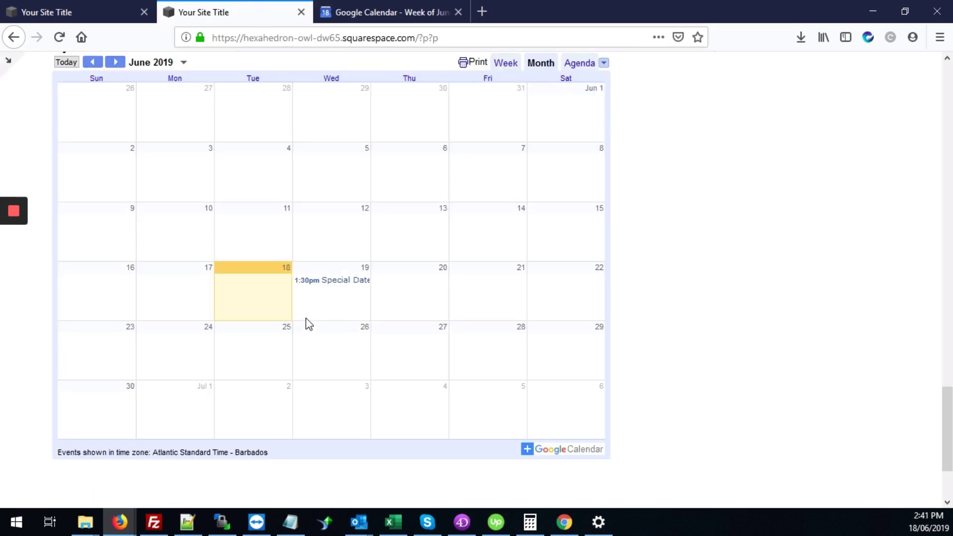
pyautogui.scroll(3, 593, 330)
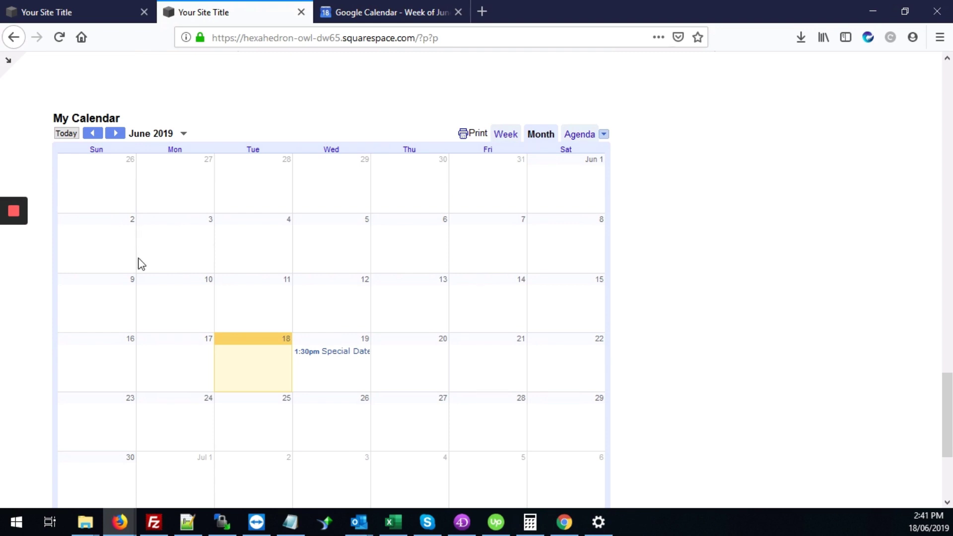
pyautogui.moveTo(25, 230)
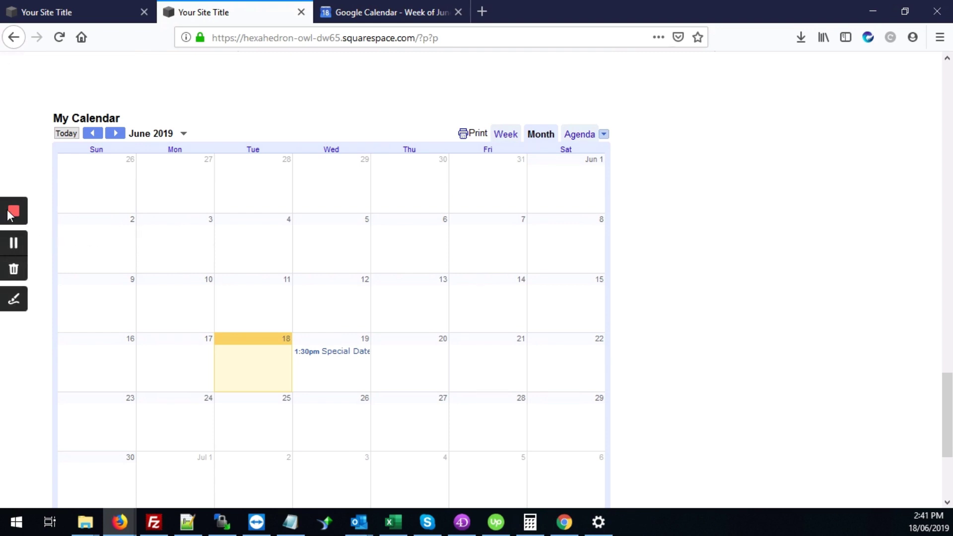